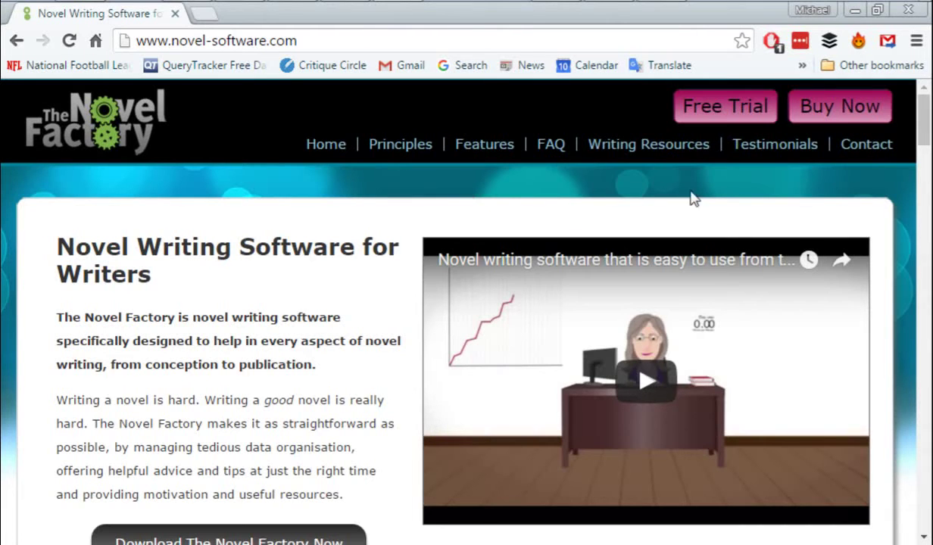
Look over the Novel Factory home page and switch to The Novel Factory with The Void2.nov open
{"action": "scroll", "coordinate": [235, 222], "scroll_direction": "down", "scroll_amount": 2}
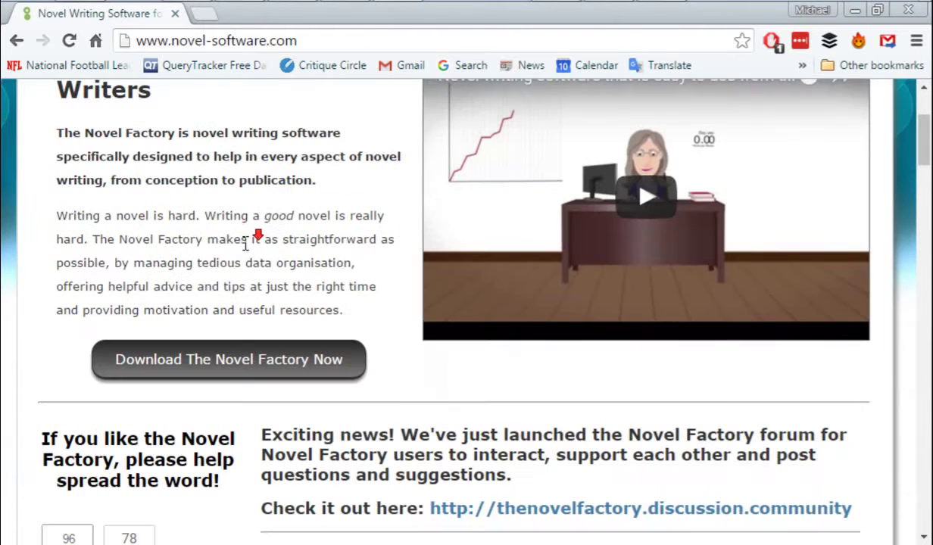
{"action": "scroll", "coordinate": [296, 265], "scroll_direction": "down", "scroll_amount": 2}
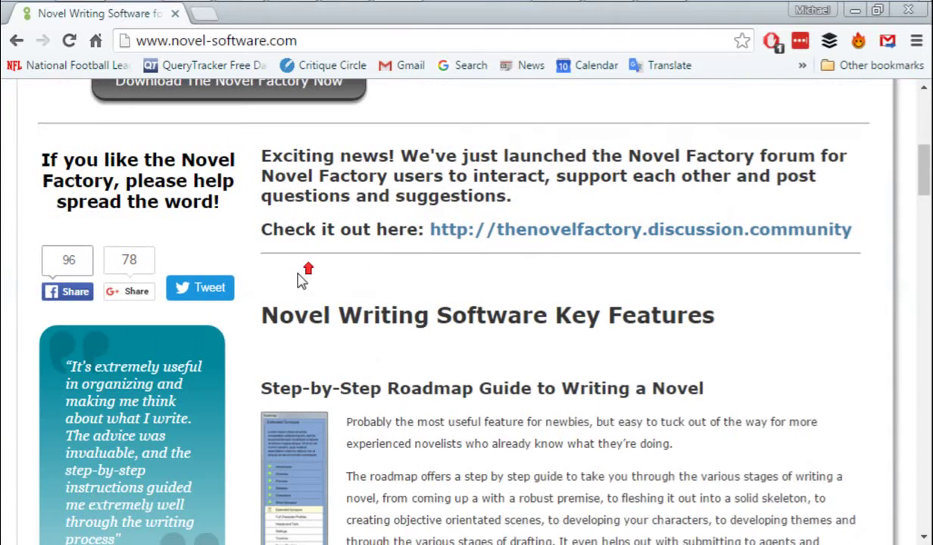
{"action": "scroll", "coordinate": [300, 282], "scroll_direction": "up", "scroll_amount": 2}
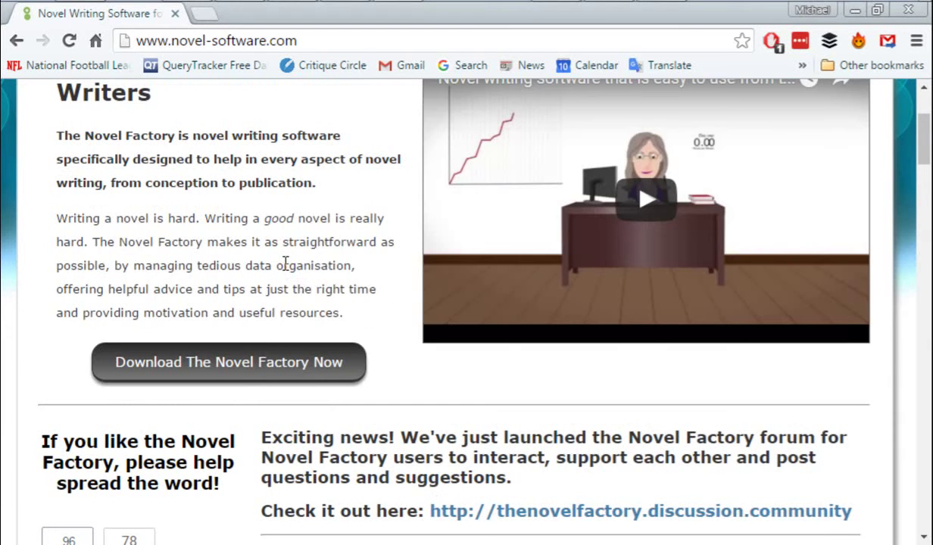
{"action": "key", "text": "alt+Tab"}
{"action": "key", "text": "alt+Tab"}
{"action": "key", "text": "alt+Tab"}
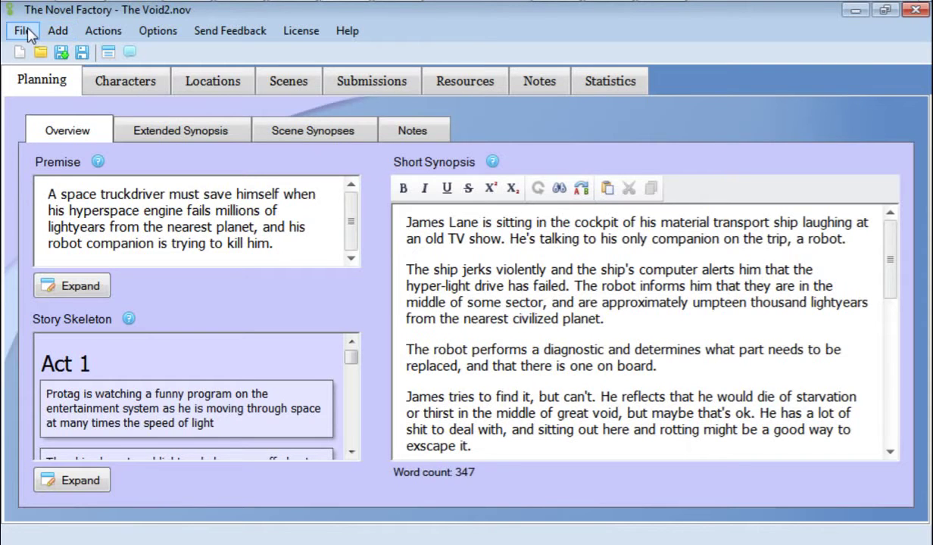
Open the Roadmap window, reposition it to view its list of writing stages, and close it
{"action": "left_click", "coordinate": [107, 55]}
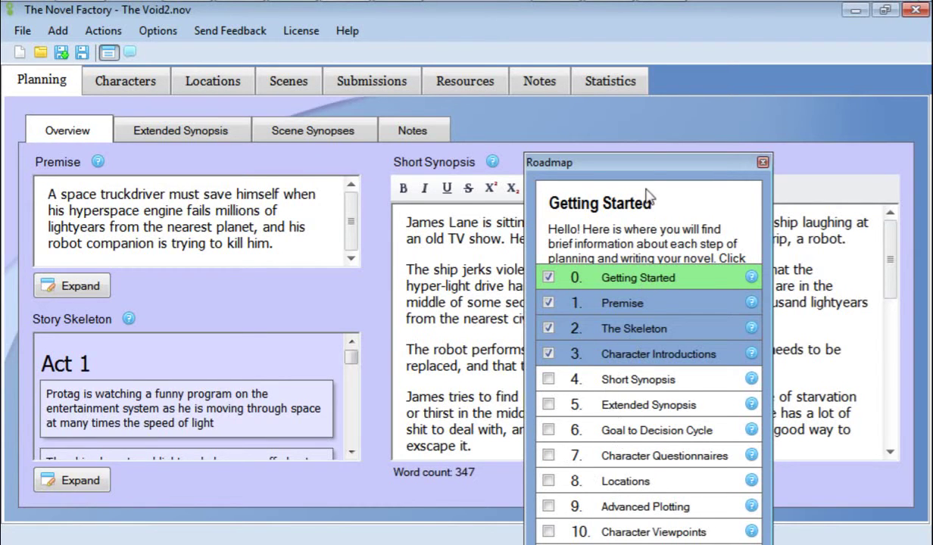
{"action": "left_click_drag", "start_coordinate": [644, 164], "coordinate": [674, 101]}
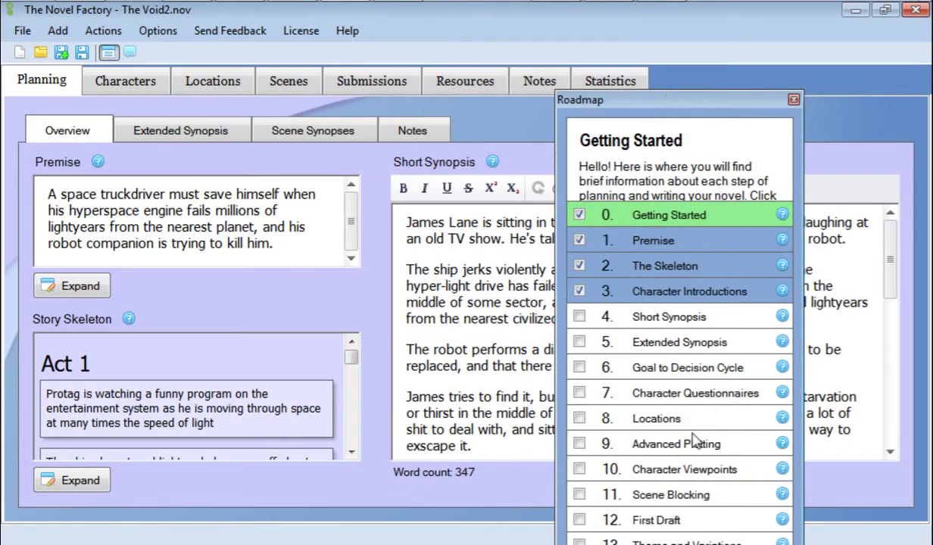
{"action": "left_click_drag", "start_coordinate": [691, 99], "coordinate": [700, 44]}
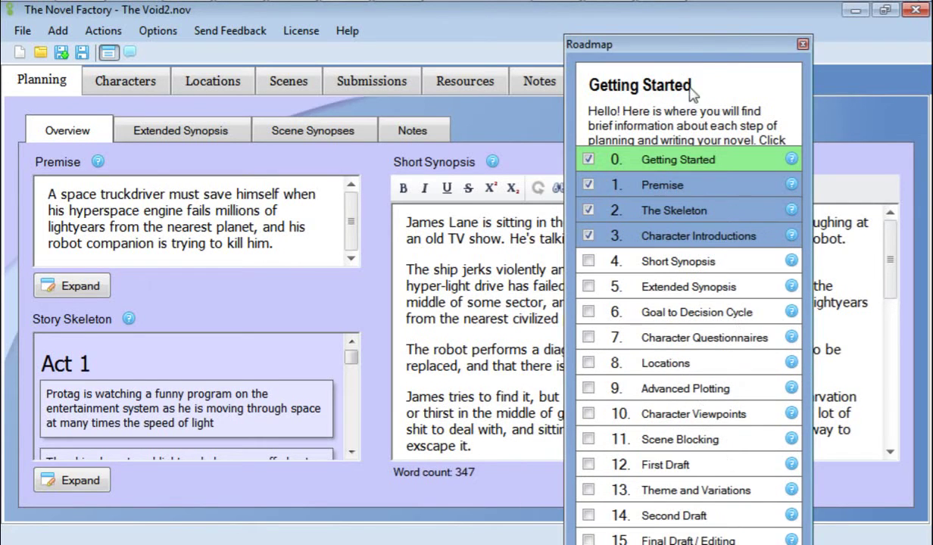
{"action": "left_click_drag", "start_coordinate": [697, 46], "coordinate": [633, 101]}
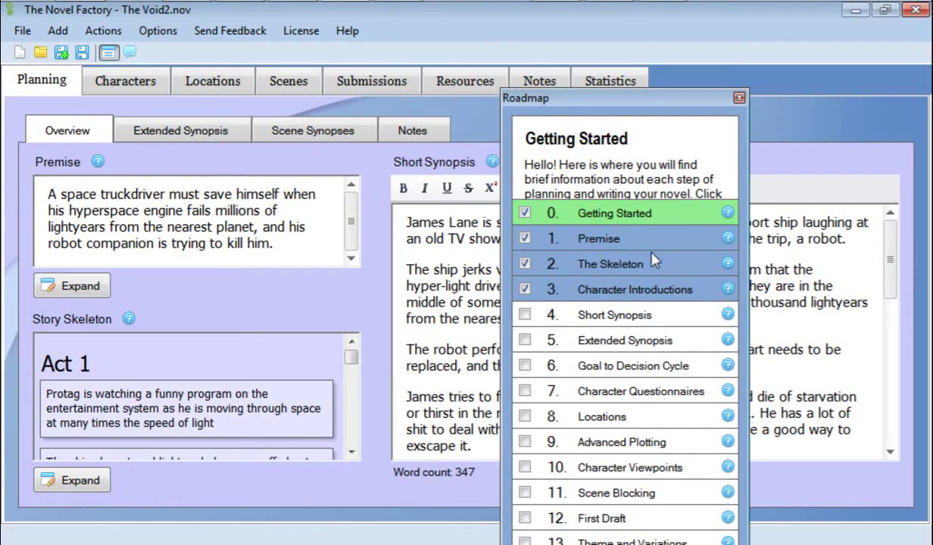
{"action": "left_click", "coordinate": [739, 98]}
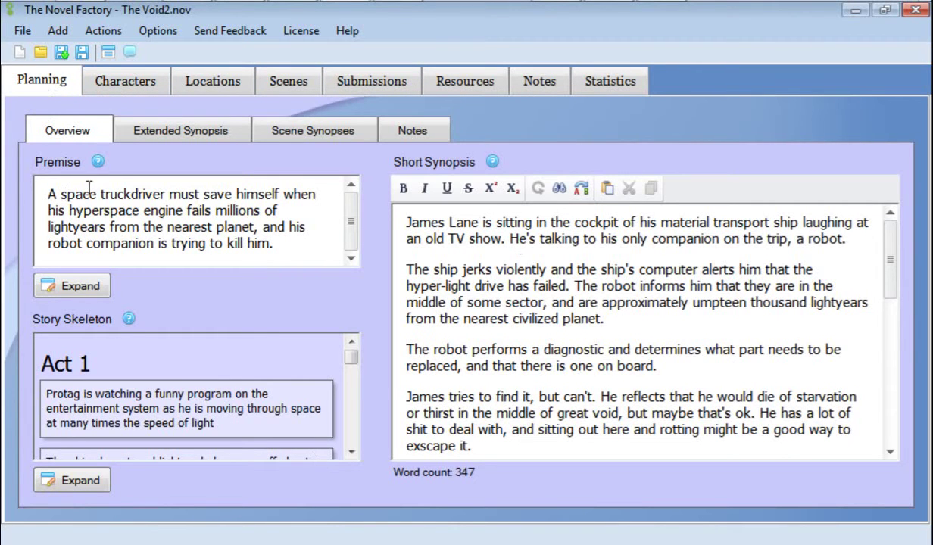
Review the protagonist's introduction details in the character list and view the novel's locations
{"action": "left_click", "coordinate": [140, 87]}
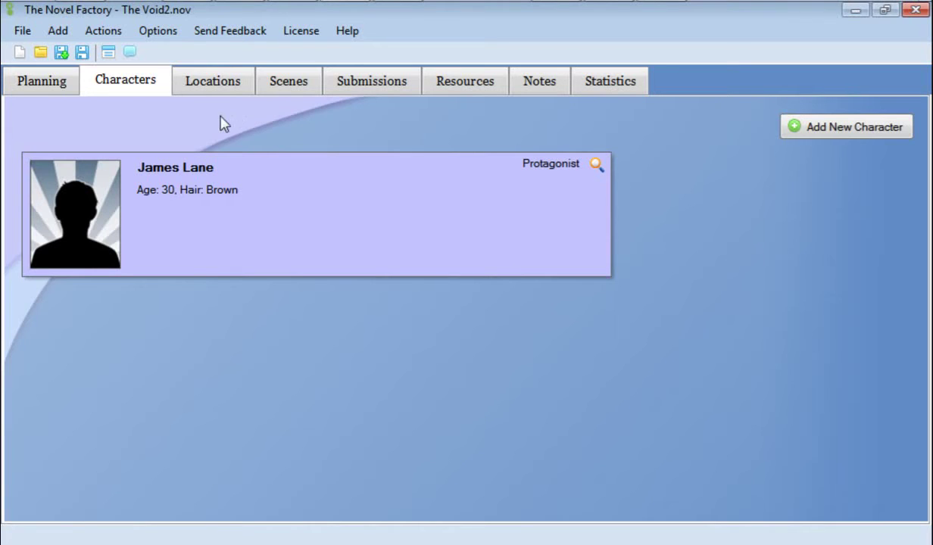
{"action": "left_click", "coordinate": [597, 180]}
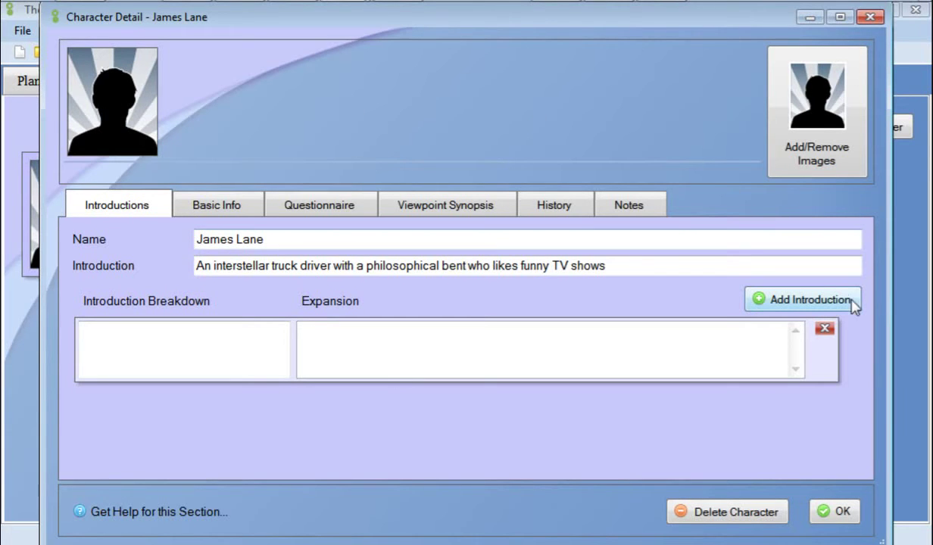
{"action": "left_click", "coordinate": [829, 510]}
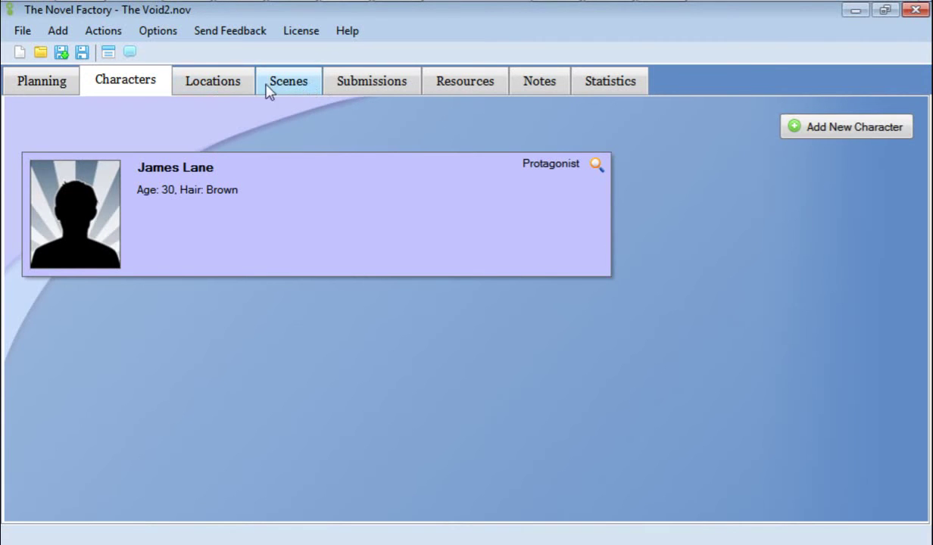
{"action": "left_click", "coordinate": [224, 81]}
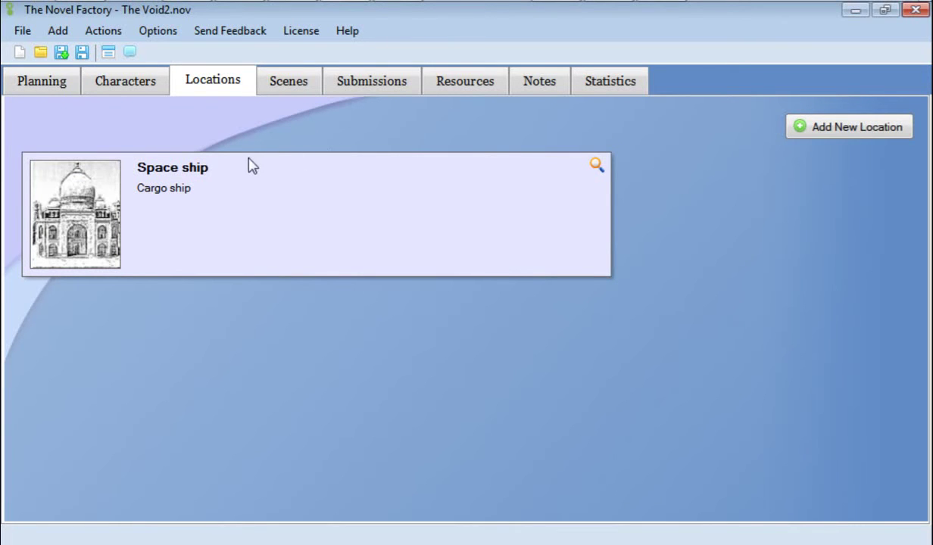
Open Scene 1 of Chapter 1 and view its scene summary beside the final draft
{"action": "left_click", "coordinate": [288, 83]}
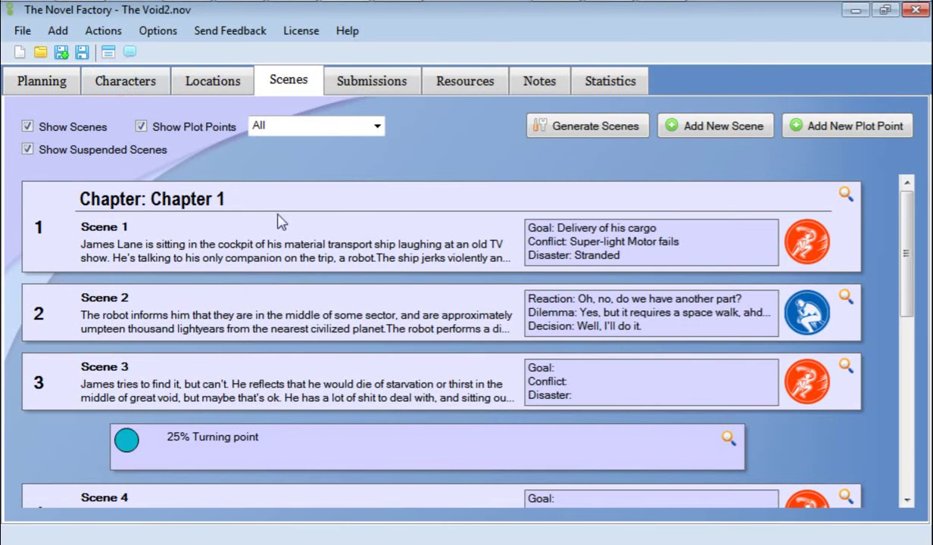
{"action": "left_click", "coordinate": [846, 196]}
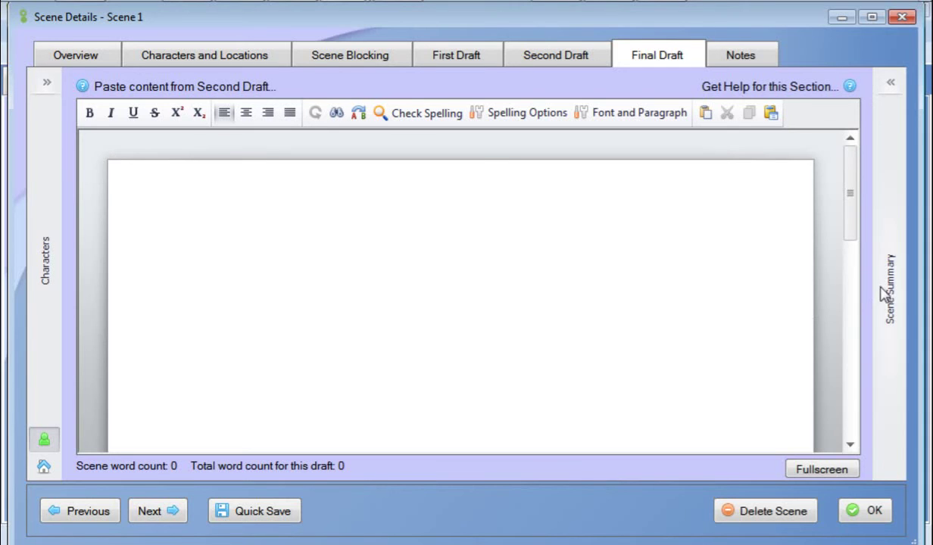
{"action": "left_click", "coordinate": [891, 83]}
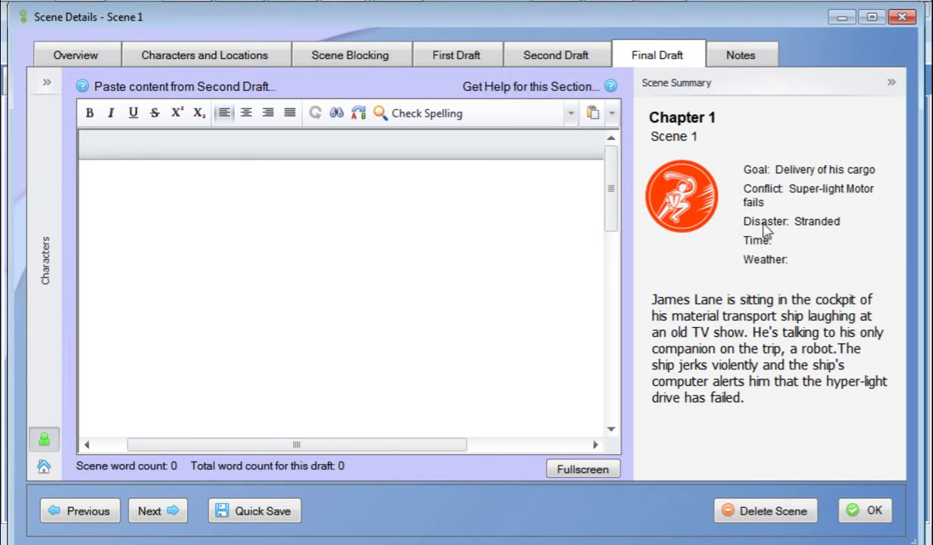
{"action": "left_click", "coordinate": [890, 83]}
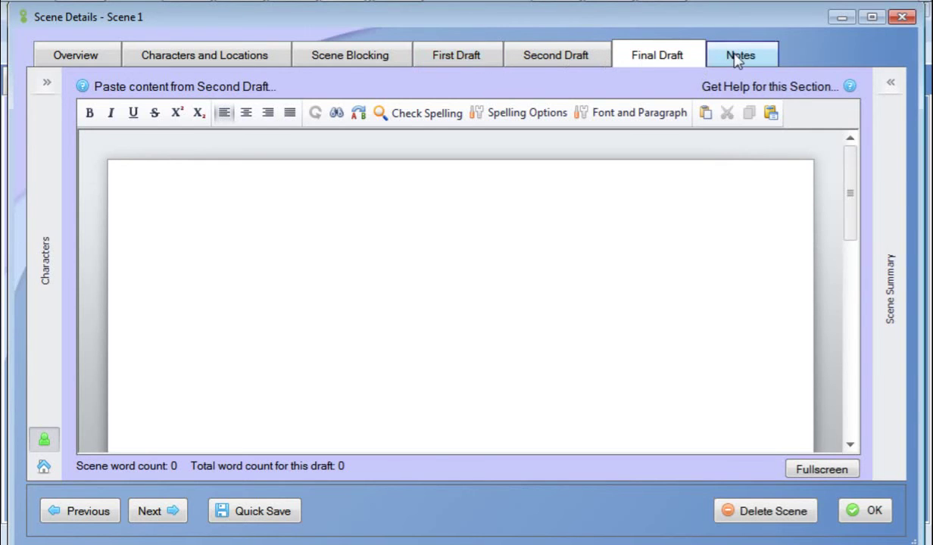
Review Scene 1's first draft, scene blocking, characters and locations, and overview, and close the scene details
{"action": "left_click", "coordinate": [460, 56]}
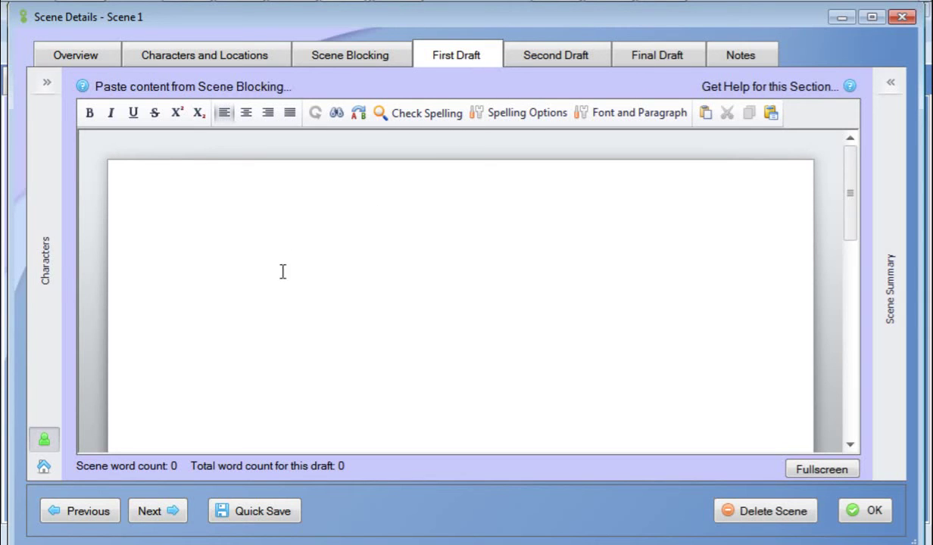
{"action": "left_click", "coordinate": [347, 54]}
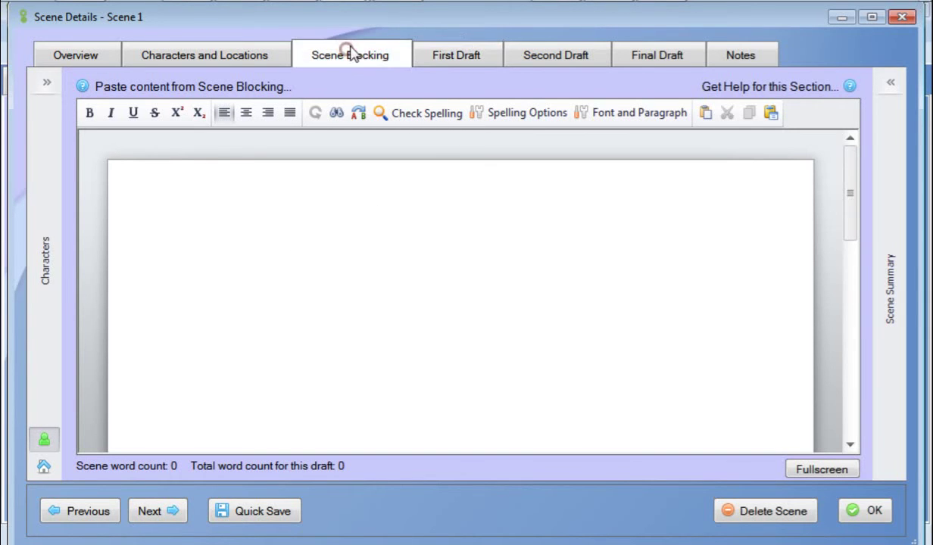
{"action": "left_click", "coordinate": [216, 59]}
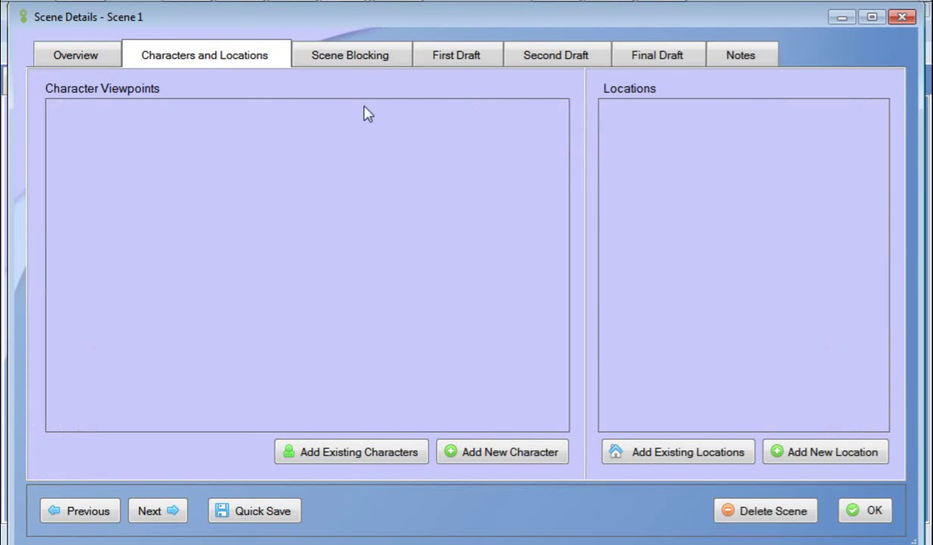
{"action": "left_click", "coordinate": [445, 55]}
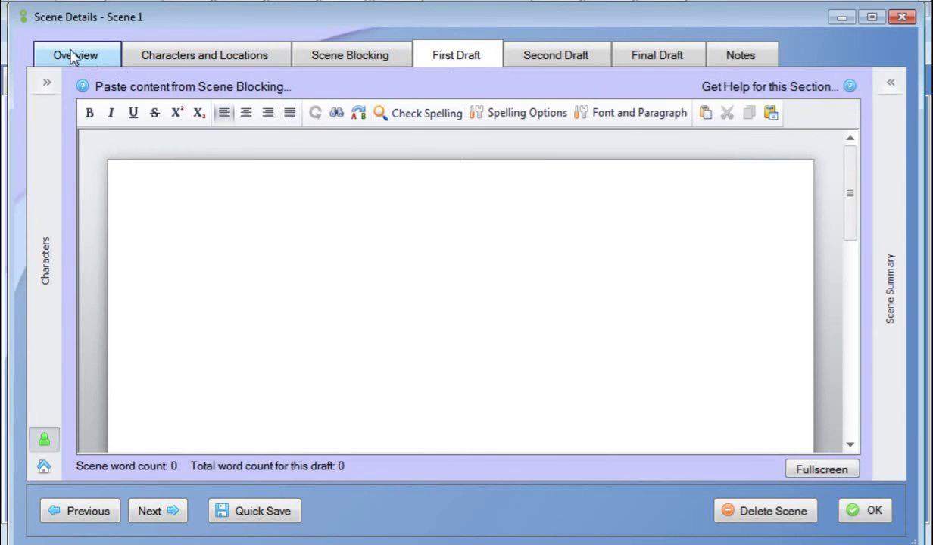
{"action": "left_click", "coordinate": [72, 57]}
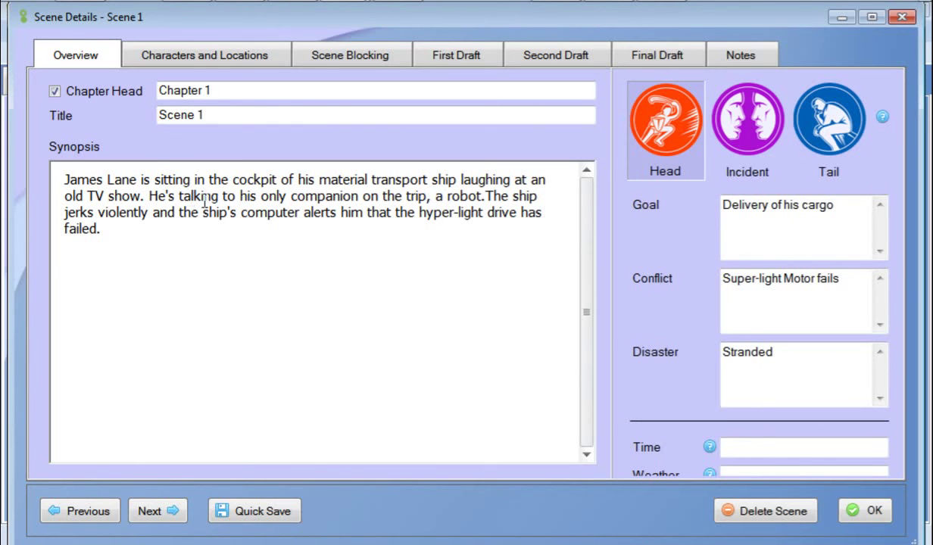
{"action": "left_click", "coordinate": [901, 16]}
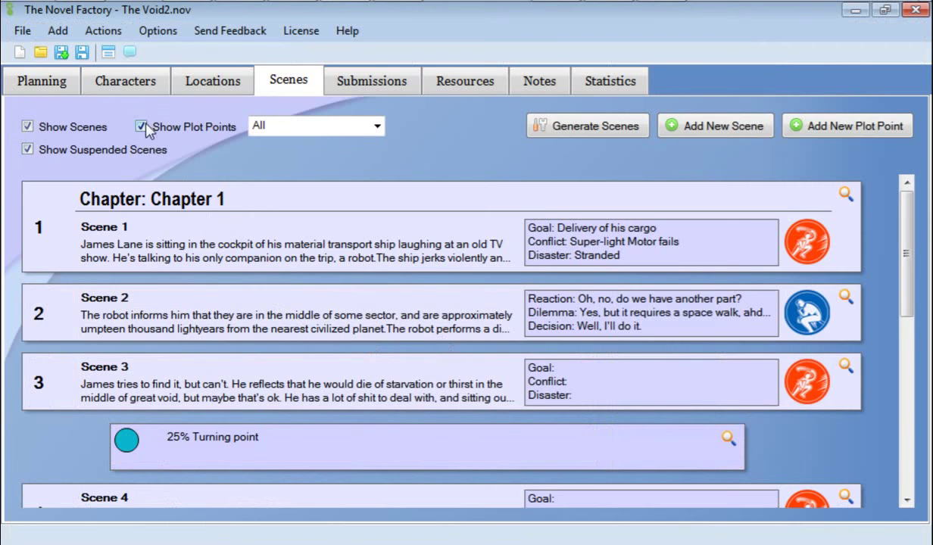
Add a new blank submission with its status left as Not Submitted
{"action": "left_click", "coordinate": [47, 89]}
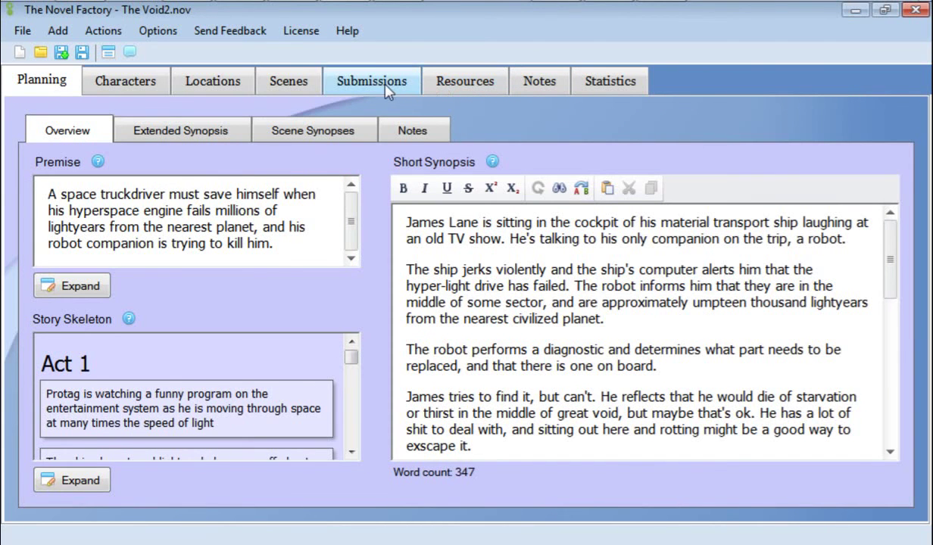
{"action": "left_click", "coordinate": [364, 82]}
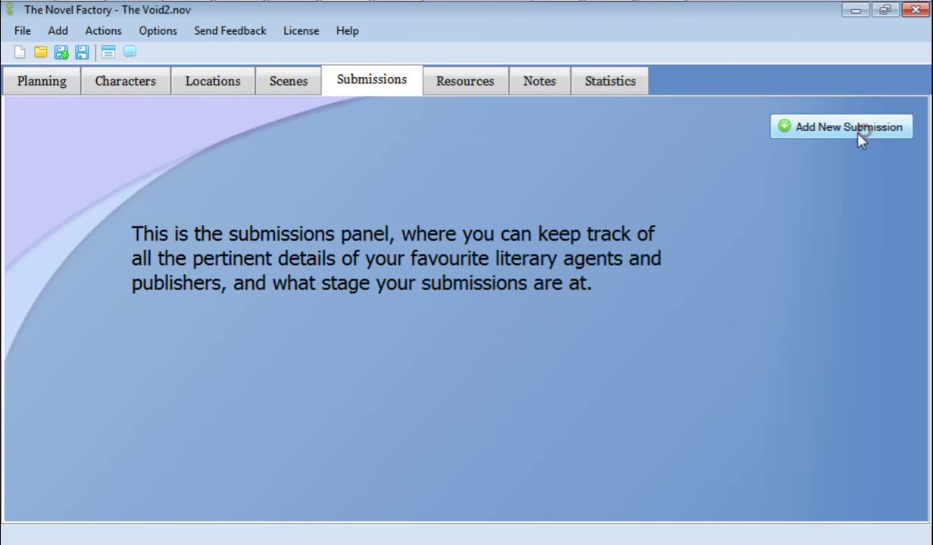
{"action": "left_click", "coordinate": [801, 137]}
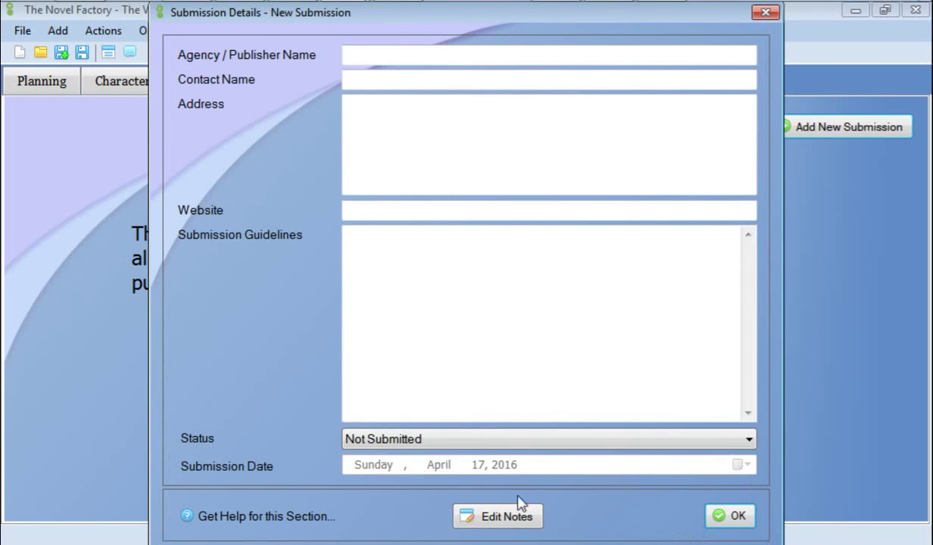
{"action": "left_click", "coordinate": [720, 515]}
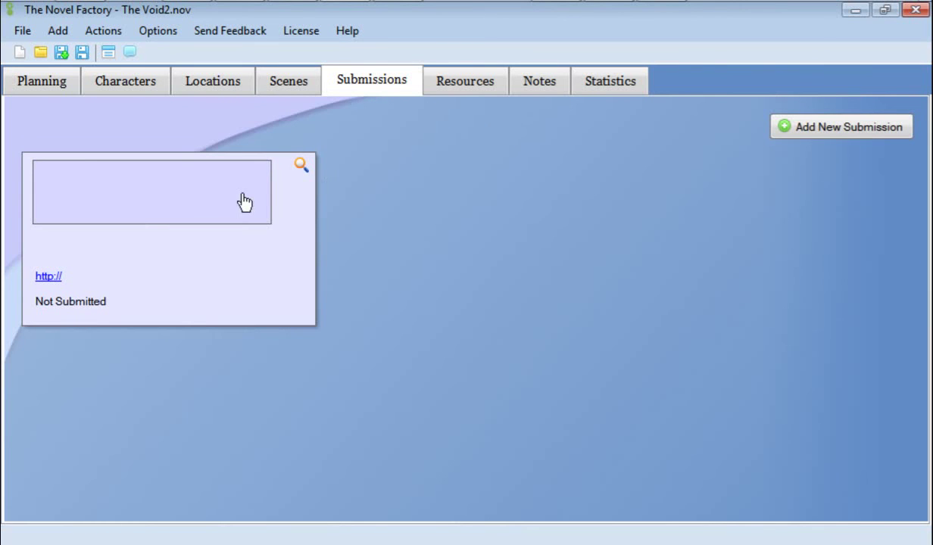
View the novel's useful links and add a new blank note to the project notes
{"action": "left_click", "coordinate": [483, 86]}
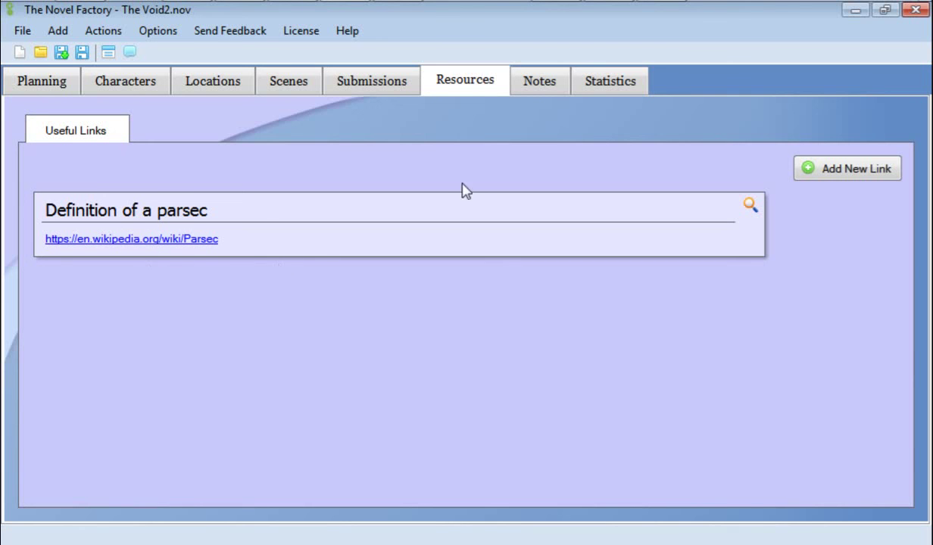
{"action": "left_click", "coordinate": [540, 83]}
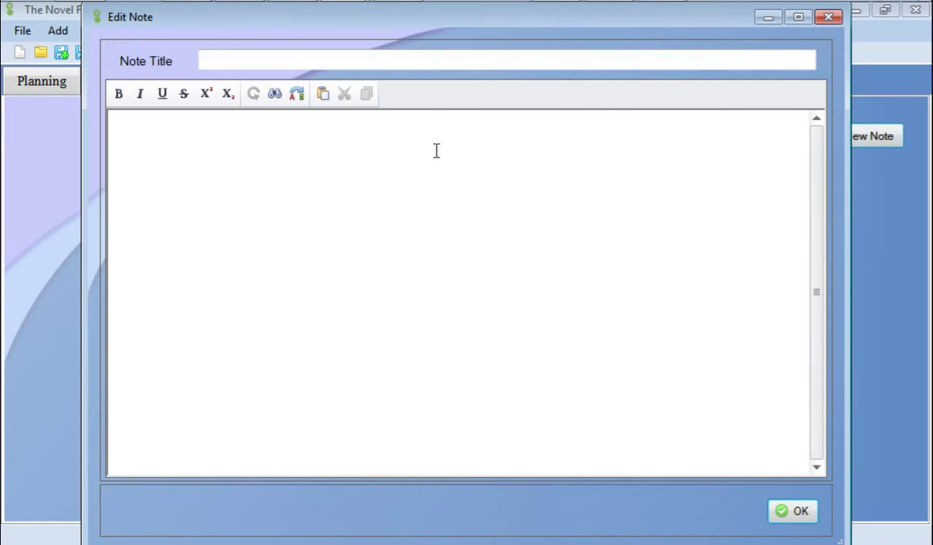
{"action": "left_click", "coordinate": [796, 515]}
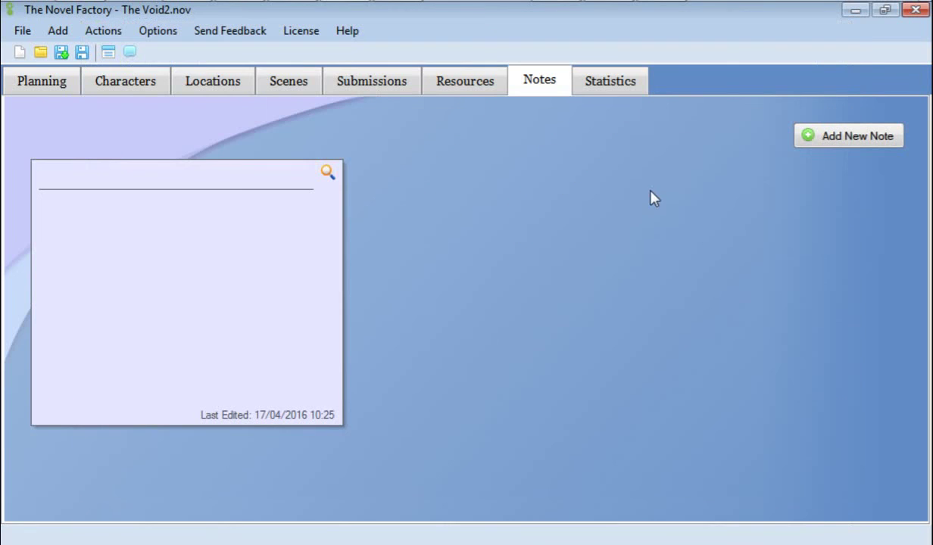
Examine the First Draft statistics, including scene types, progress, novel breakdown and progress over time
{"action": "left_click", "coordinate": [617, 80]}
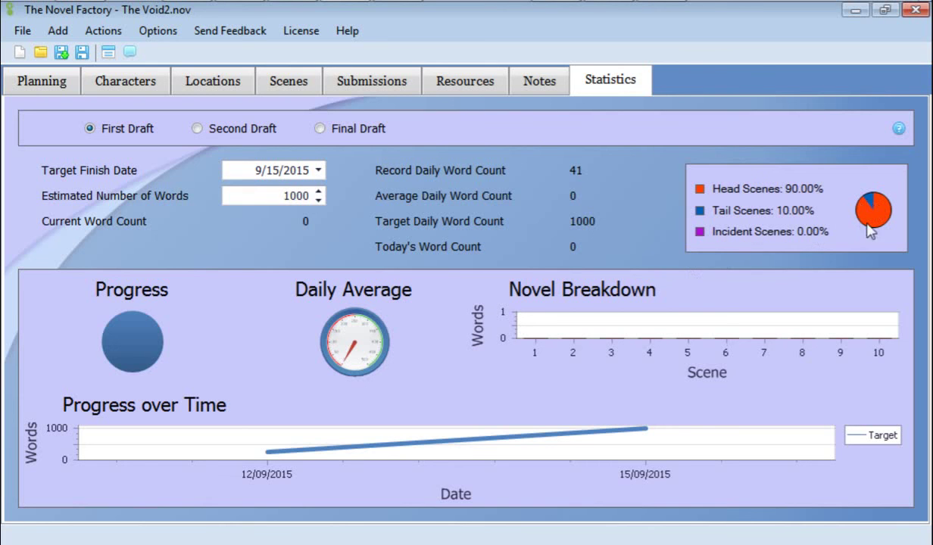
{"action": "mouse_move", "coordinate": [123, 332]}
{"action": "mouse_move", "coordinate": [528, 332]}
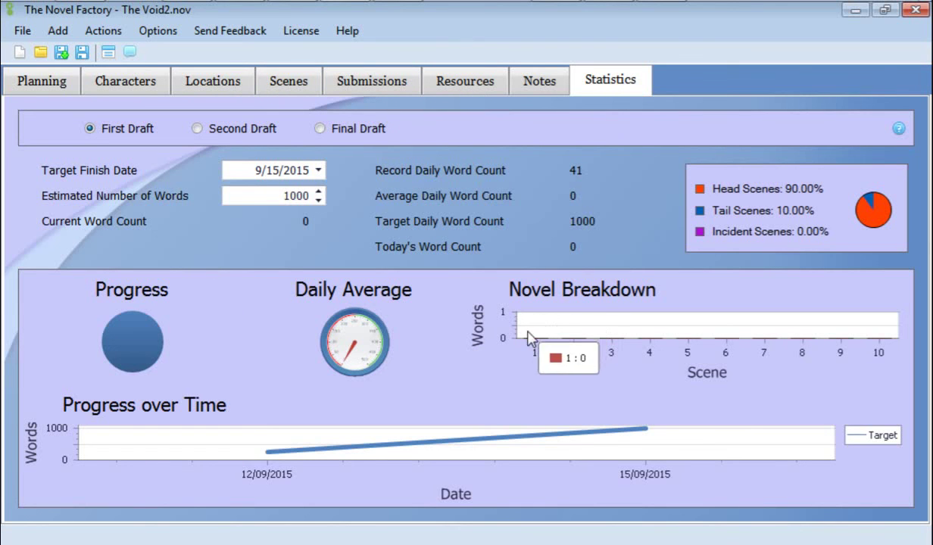
{"action": "mouse_move", "coordinate": [302, 457]}
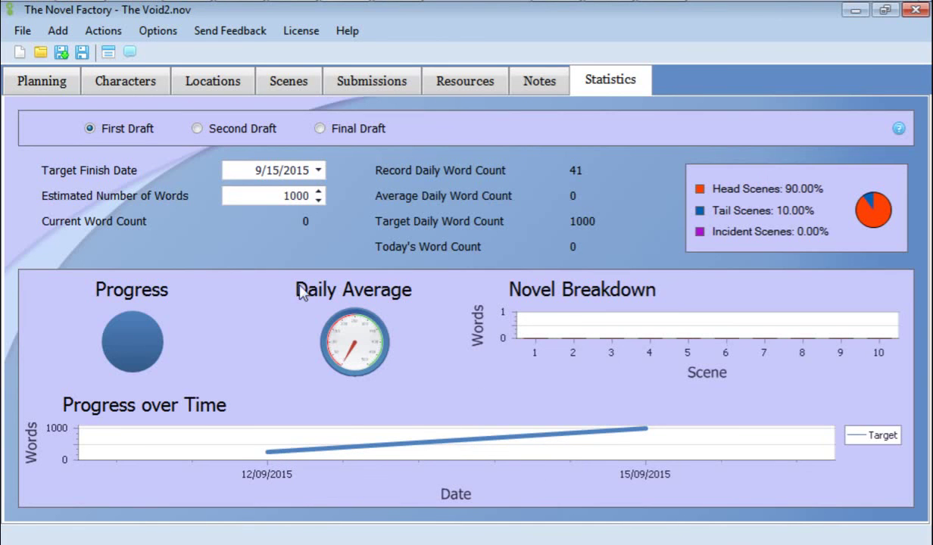
Return to the novel's planning overview and switch to Chrome with the Novel Factory website
{"action": "left_click", "coordinate": [42, 88]}
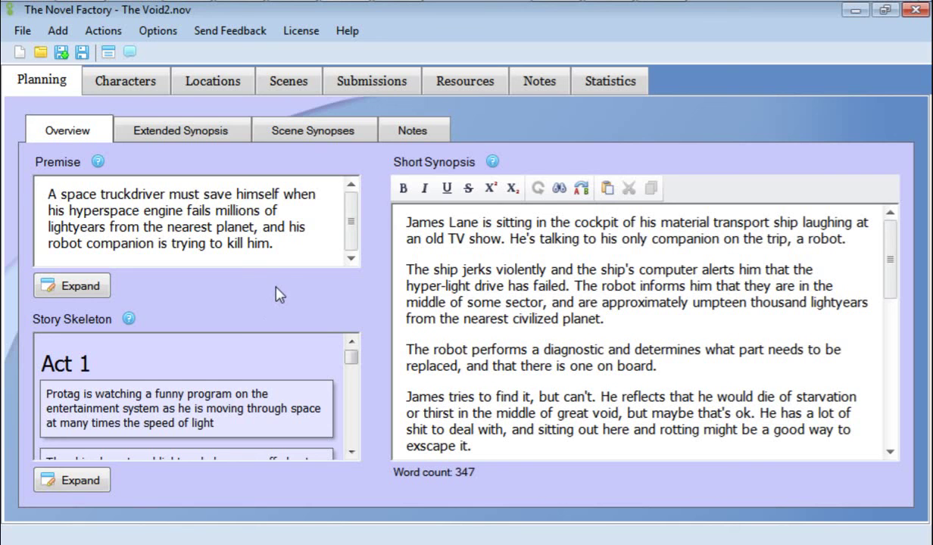
{"action": "key", "text": "alt+Tab"}
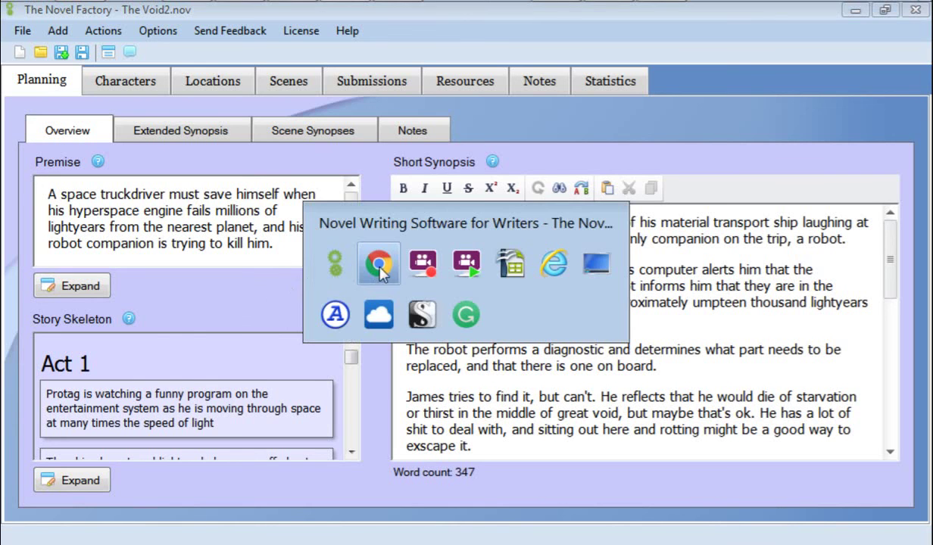